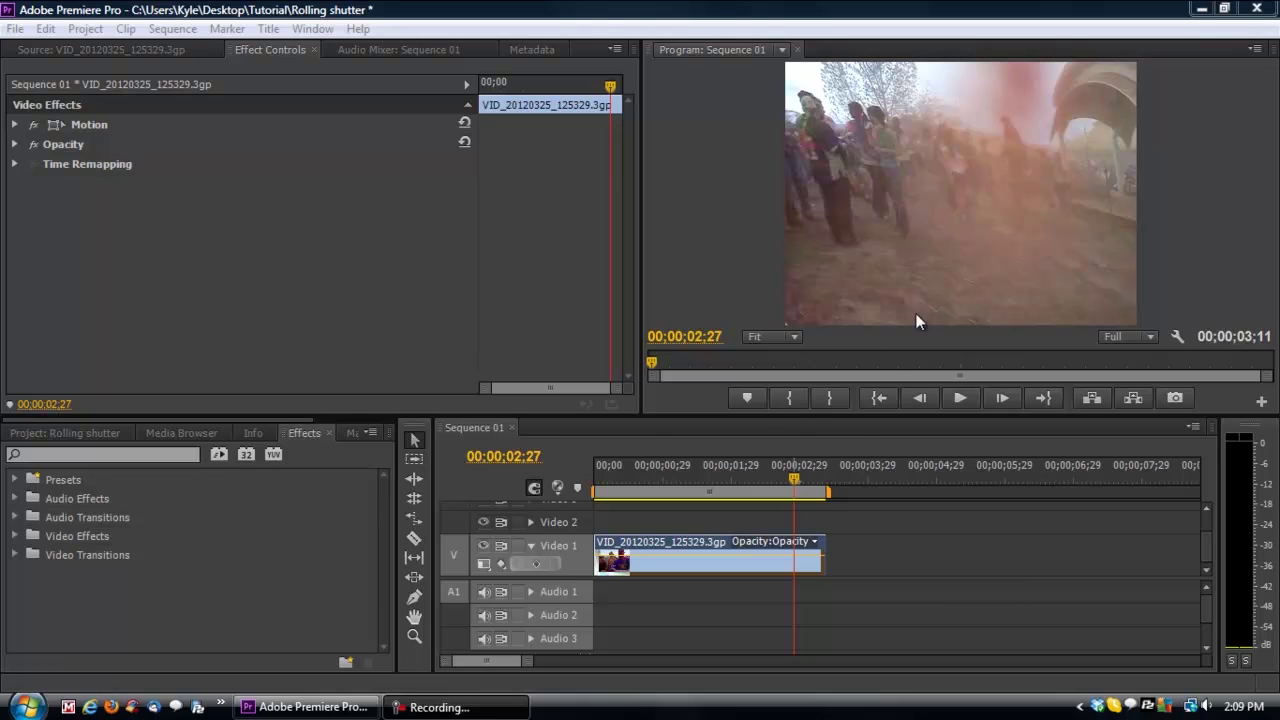
Scrub through the phone clip to inspect its wobble, stopping at 00;00;02;15
{"action": "left_click", "coordinate": [798, 484]}
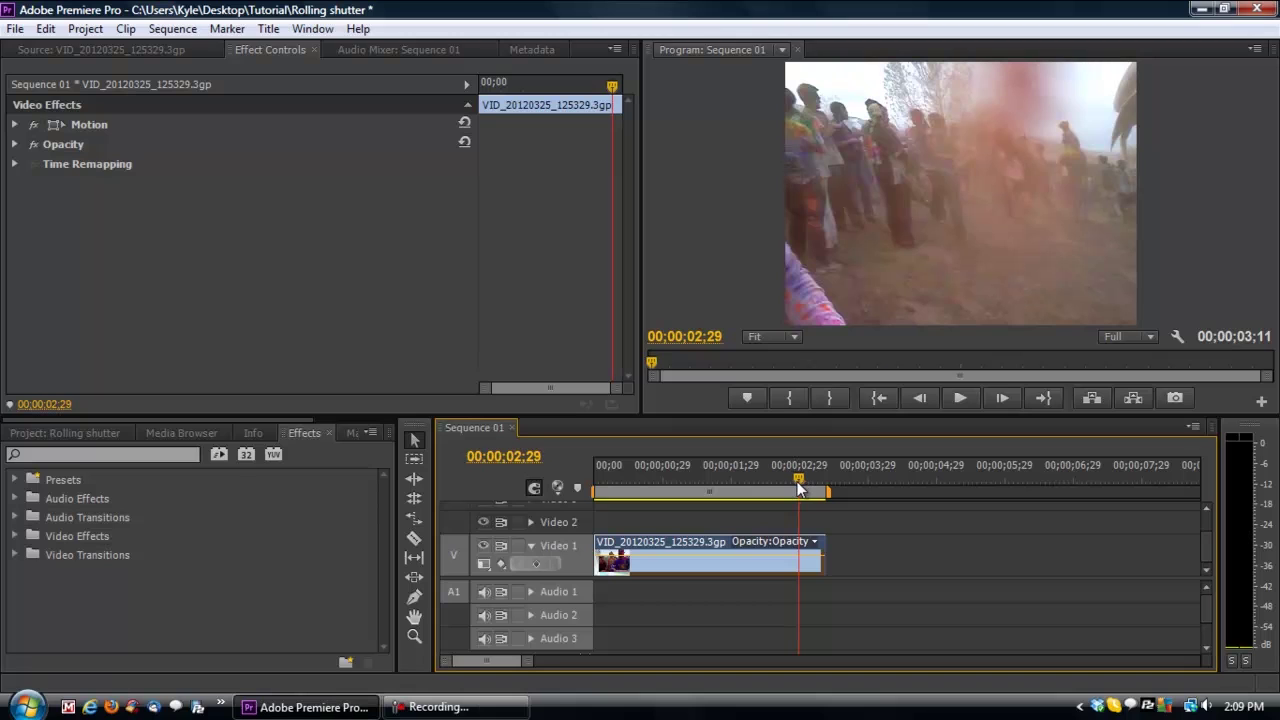
{"action": "left_click_drag", "start_coordinate": [798, 488], "coordinate": [765, 488]}
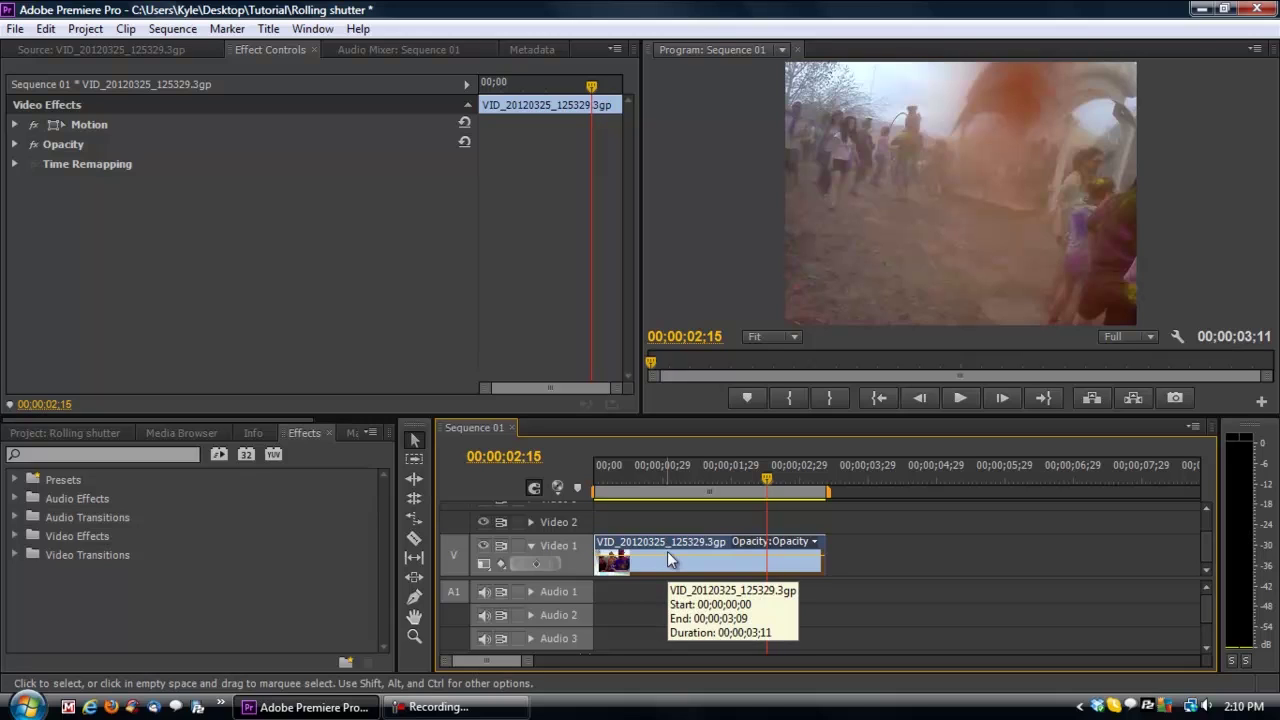
Drag Rolling Shutter Repair from Video Effects > Distort onto the Video 1 clip and preview the result
{"action": "left_click", "coordinate": [294, 433]}
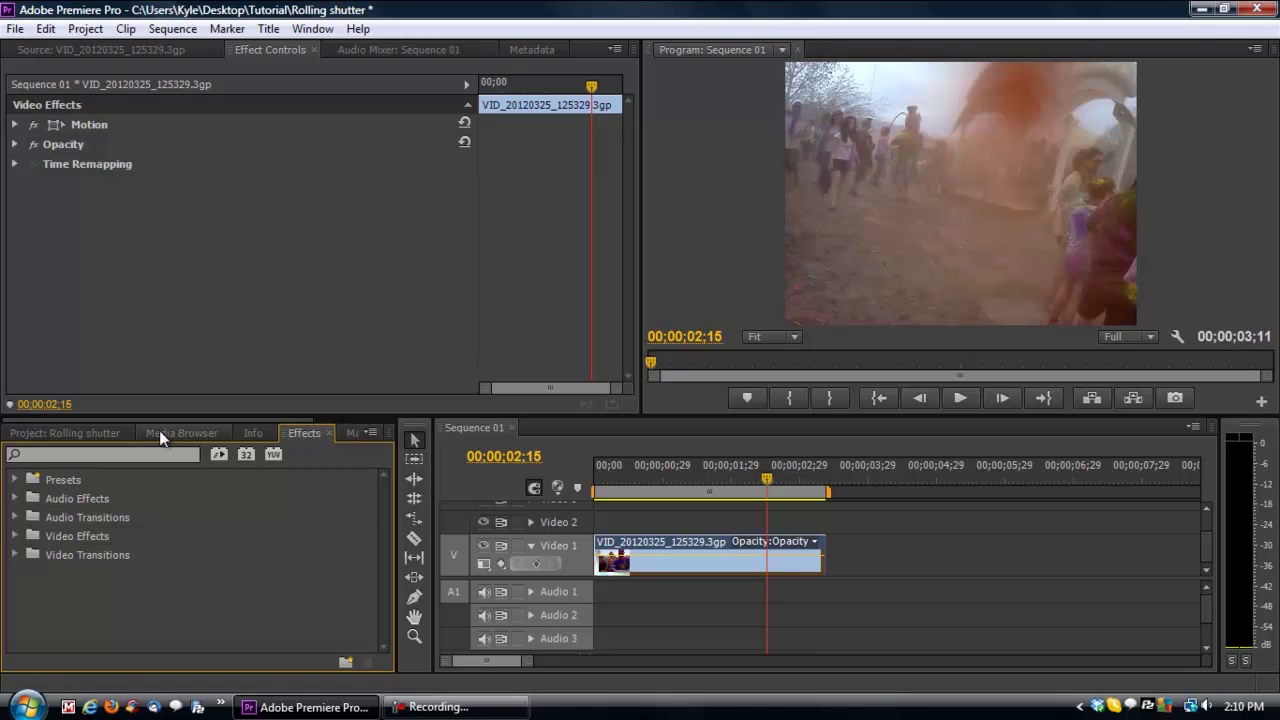
{"action": "left_click", "coordinate": [14, 537]}
{"action": "scroll", "coordinate": [40, 521], "scroll_direction": "down", "scroll_amount": 2}
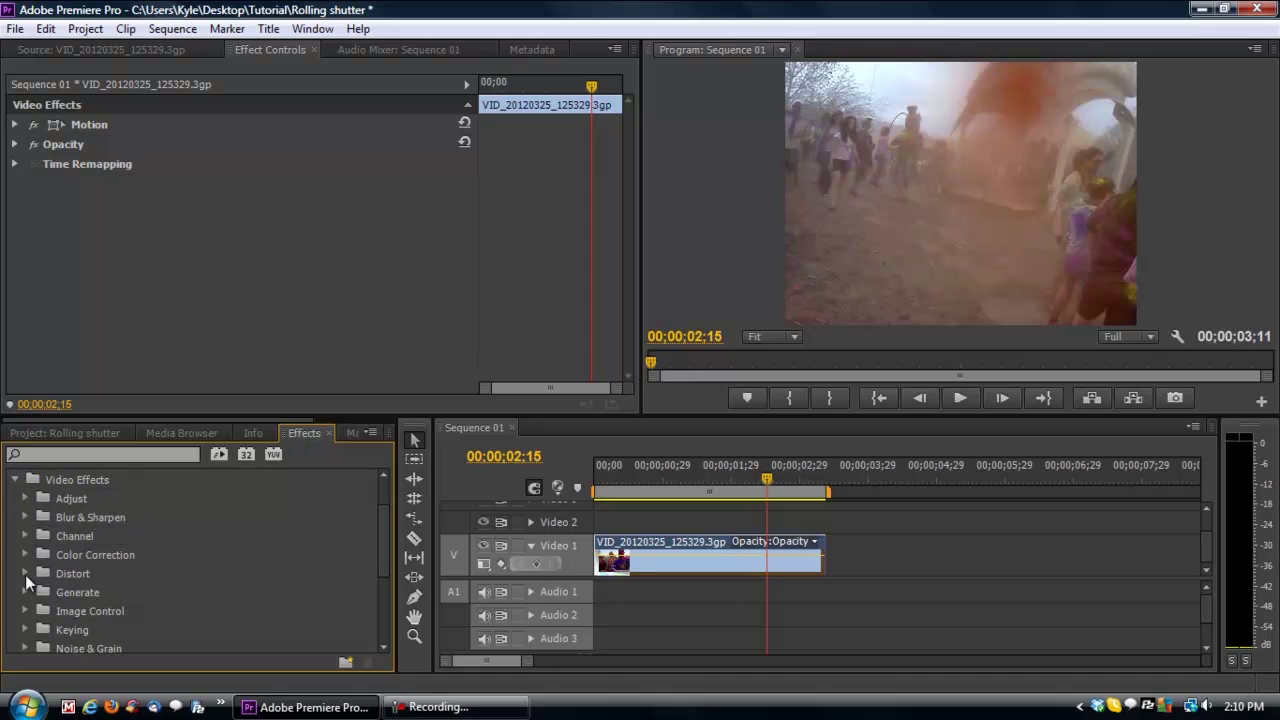
{"action": "left_click", "coordinate": [25, 573]}
{"action": "scroll", "coordinate": [17, 574], "scroll_direction": "down", "scroll_amount": 3}
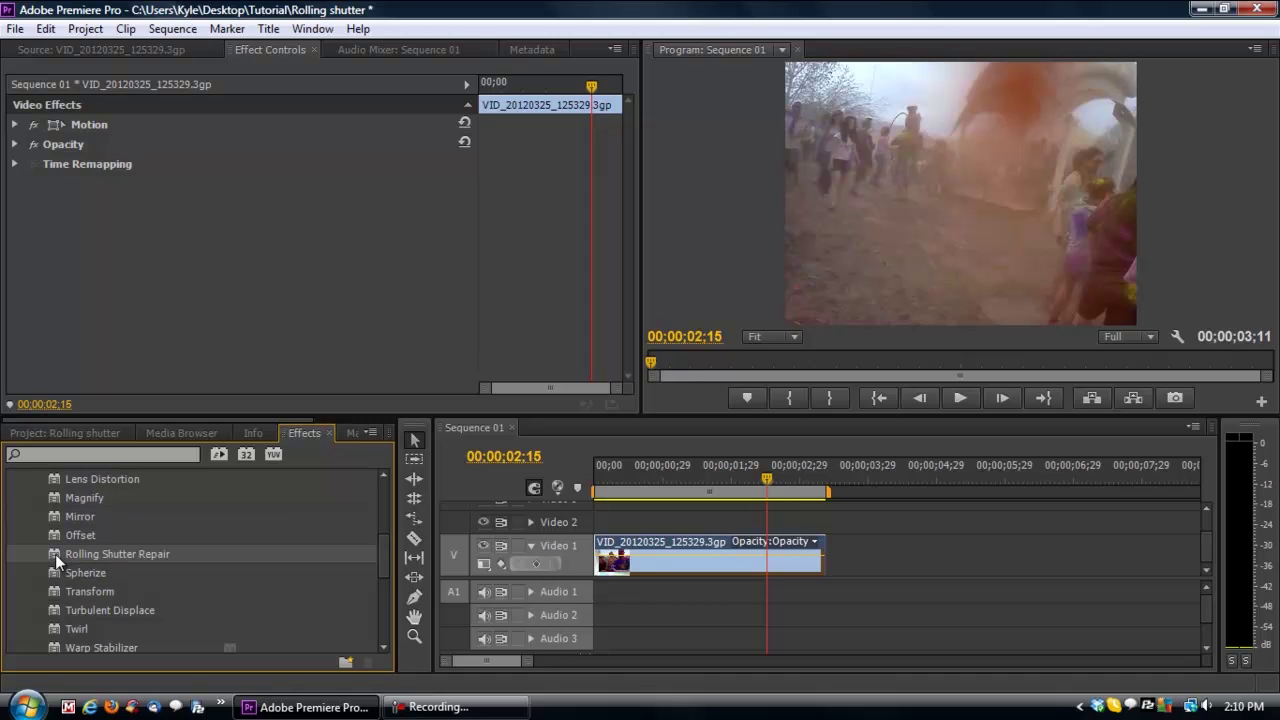
{"action": "left_click_drag", "start_coordinate": [55, 554], "coordinate": [632, 560]}
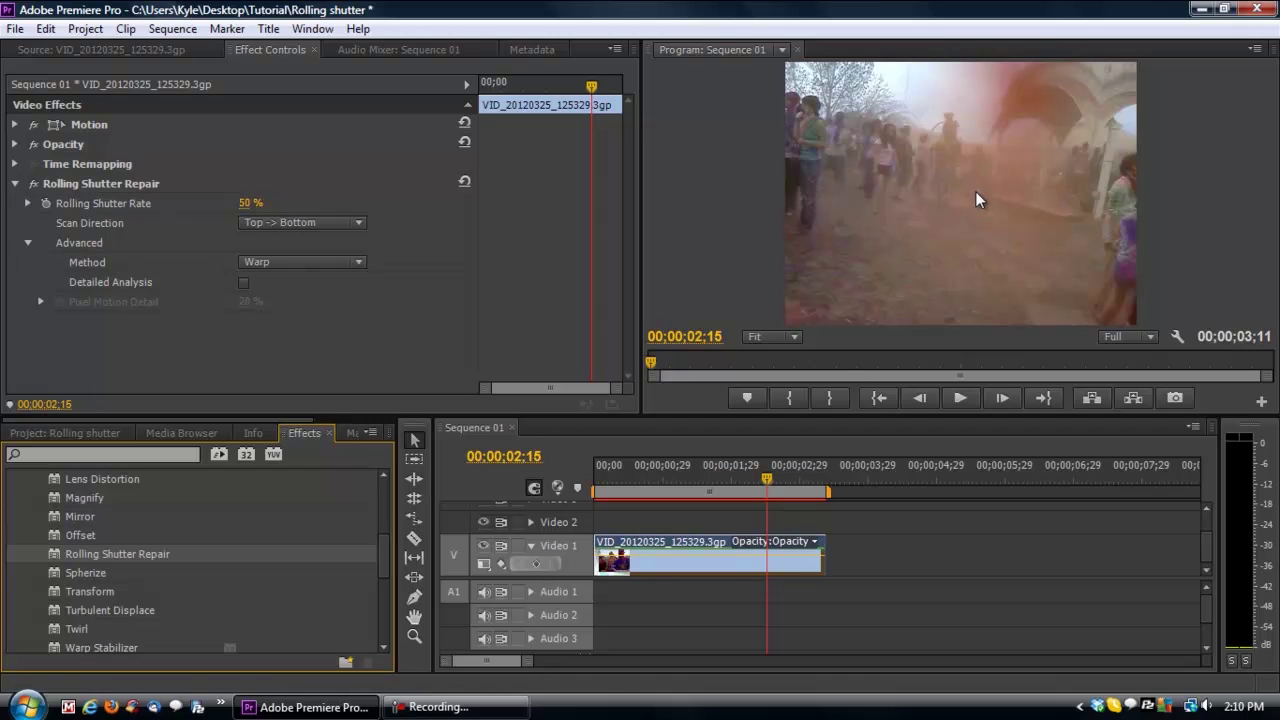
{"action": "mouse_move", "coordinate": [769, 493]}
{"action": "left_mouse_down"}
{"action": "mouse_move", "coordinate": [801, 495]}
{"action": "mouse_move", "coordinate": [772, 507]}
{"action": "left_mouse_up"}
Scrub the Rolling Shutter Rate up from 50% to 100% in Effect Controls
{"action": "key", "text": "Left"}
{"action": "key", "text": "Left"}
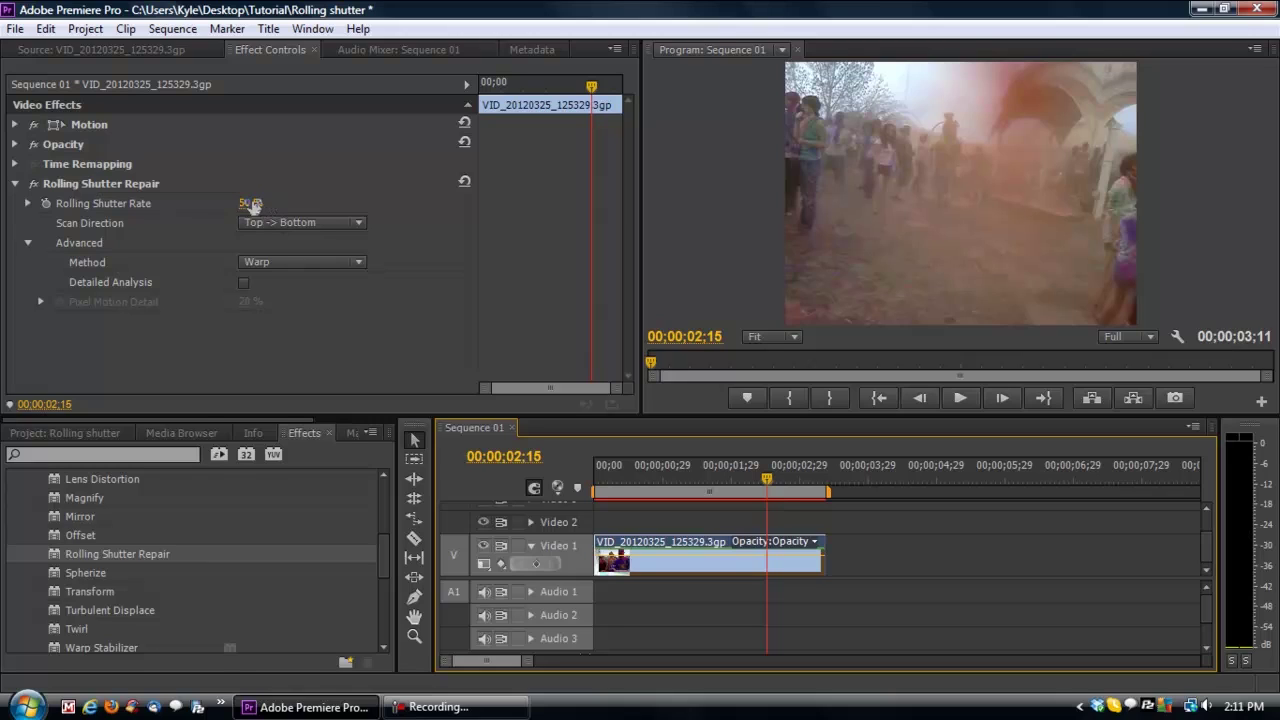
{"action": "left_click", "coordinate": [255, 205]}
{"action": "key", "text": "Return"}
{"action": "left_click", "coordinate": [254, 205]}
{"action": "left_click", "coordinate": [250, 205]}
{"action": "left_click_drag", "start_coordinate": [250, 205], "coordinate": [400, 205]}
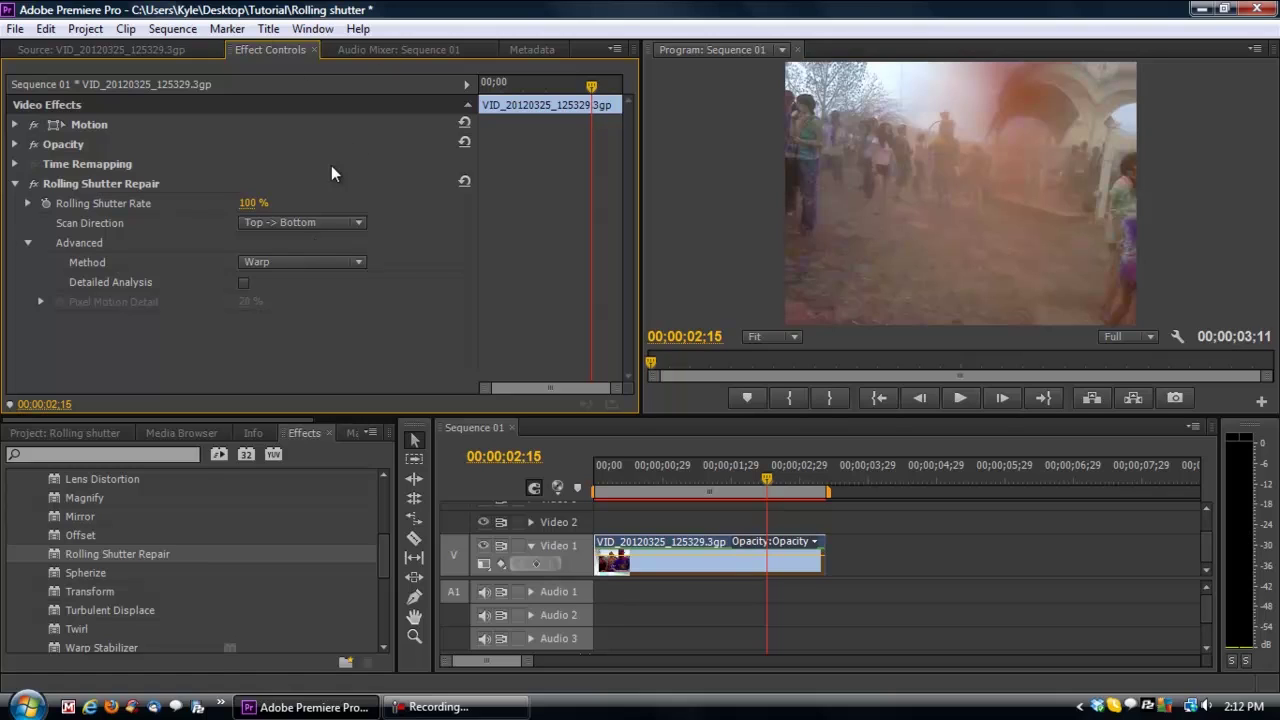
{"action": "left_click", "coordinate": [314, 229]}
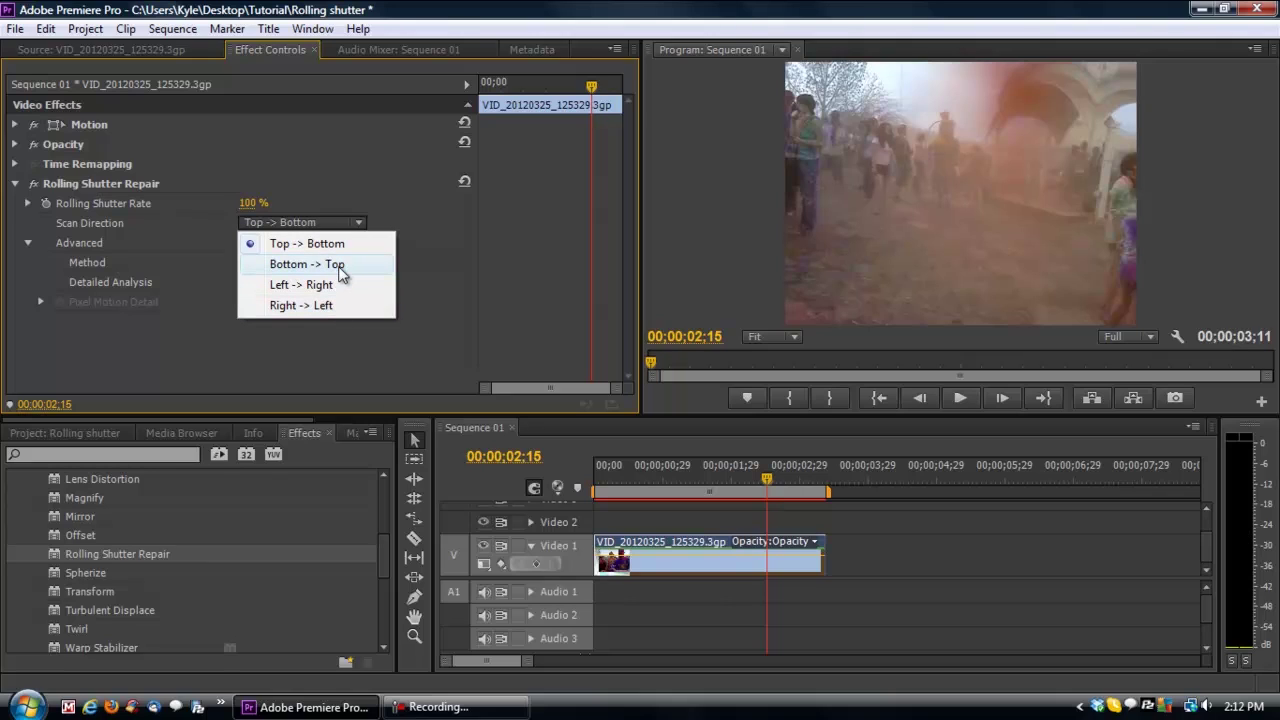
{"action": "left_click", "coordinate": [392, 243]}
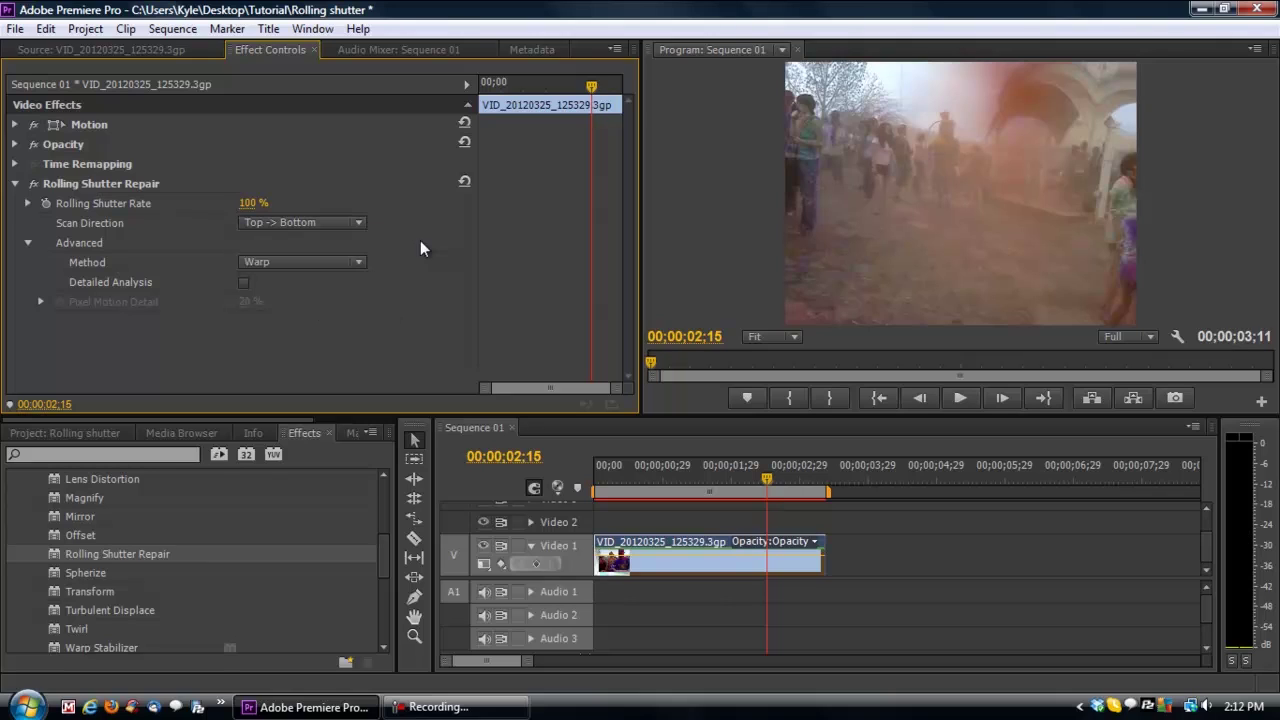
{"action": "left_click", "coordinate": [273, 262]}
{"action": "left_click", "coordinate": [273, 262]}
{"action": "left_click", "coordinate": [316, 263]}
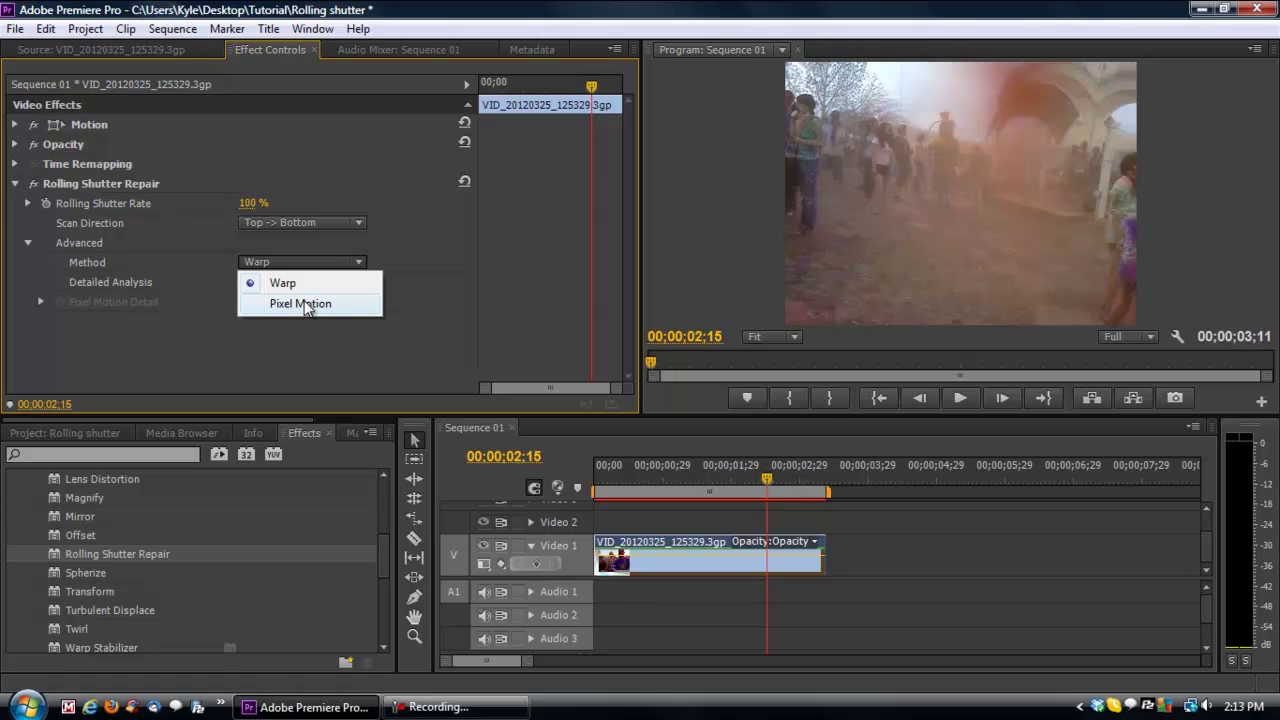
{"action": "left_click", "coordinate": [306, 305]}
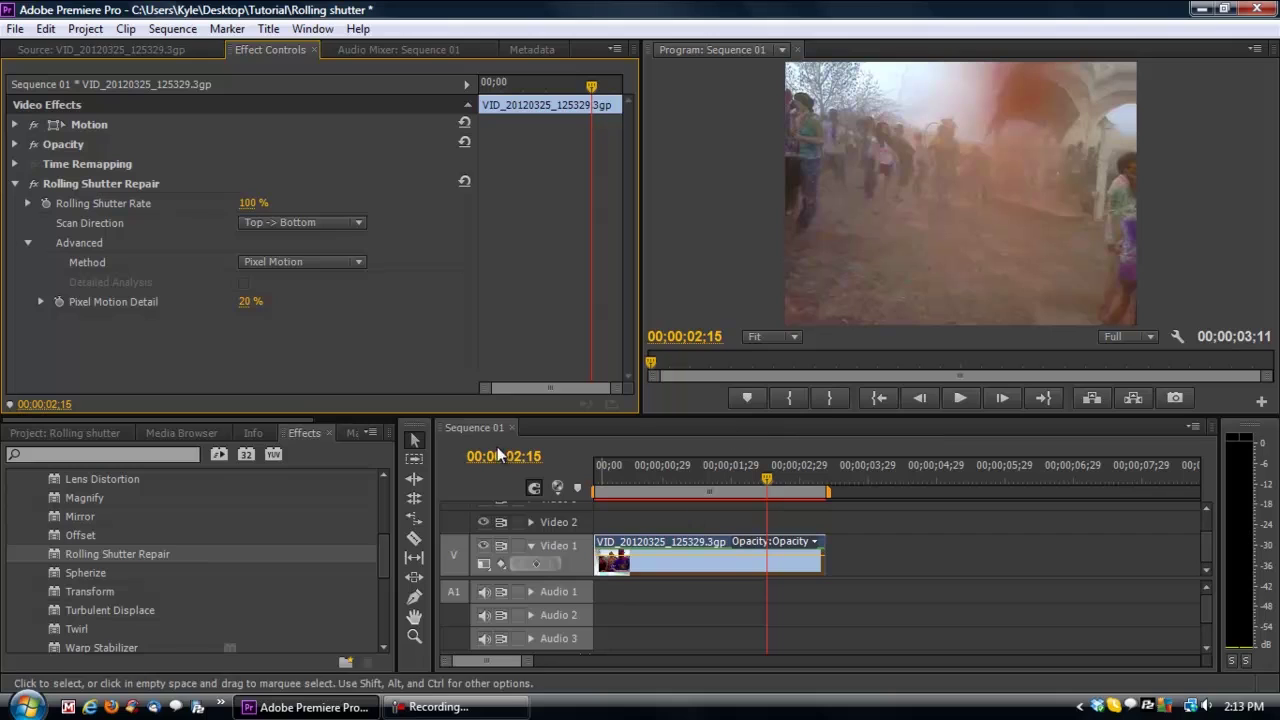
{"action": "left_click", "coordinate": [323, 259]}
{"action": "left_click", "coordinate": [300, 284]}
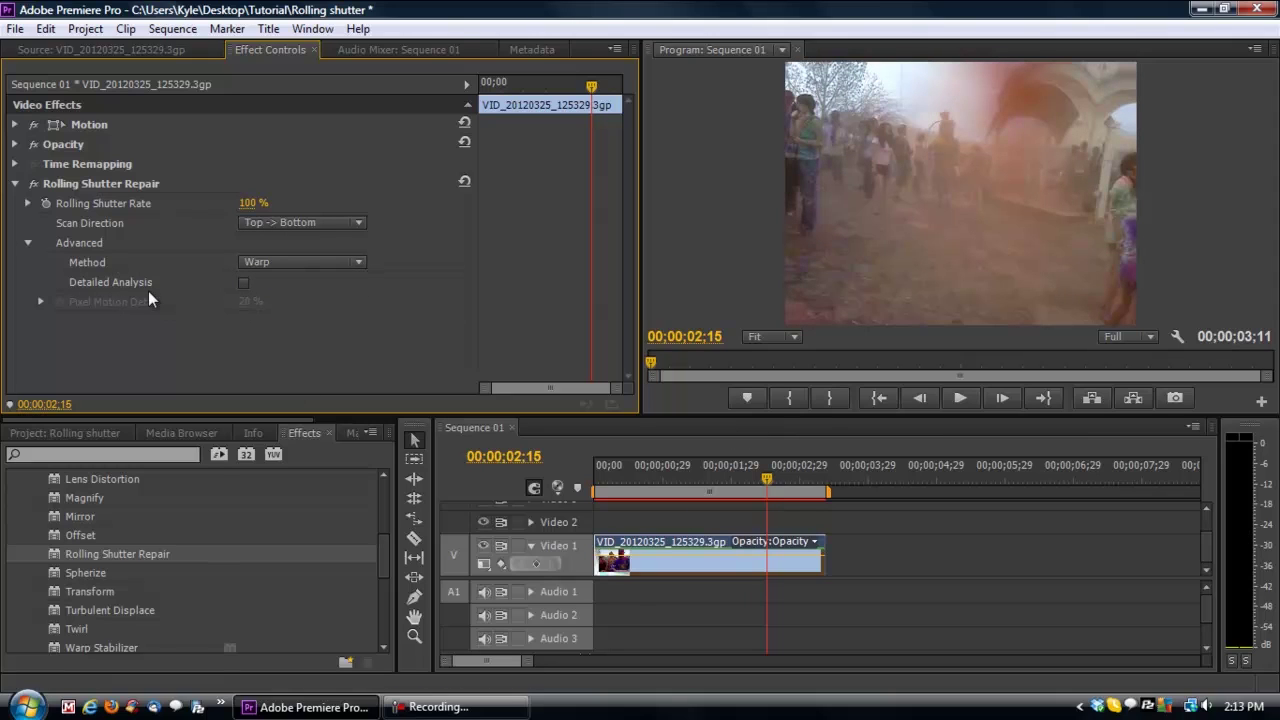
{"action": "left_click", "coordinate": [244, 284]}
Scrub the clip to compare, then switch the repair method to Pixel Motion
{"action": "left_click", "coordinate": [771, 485]}
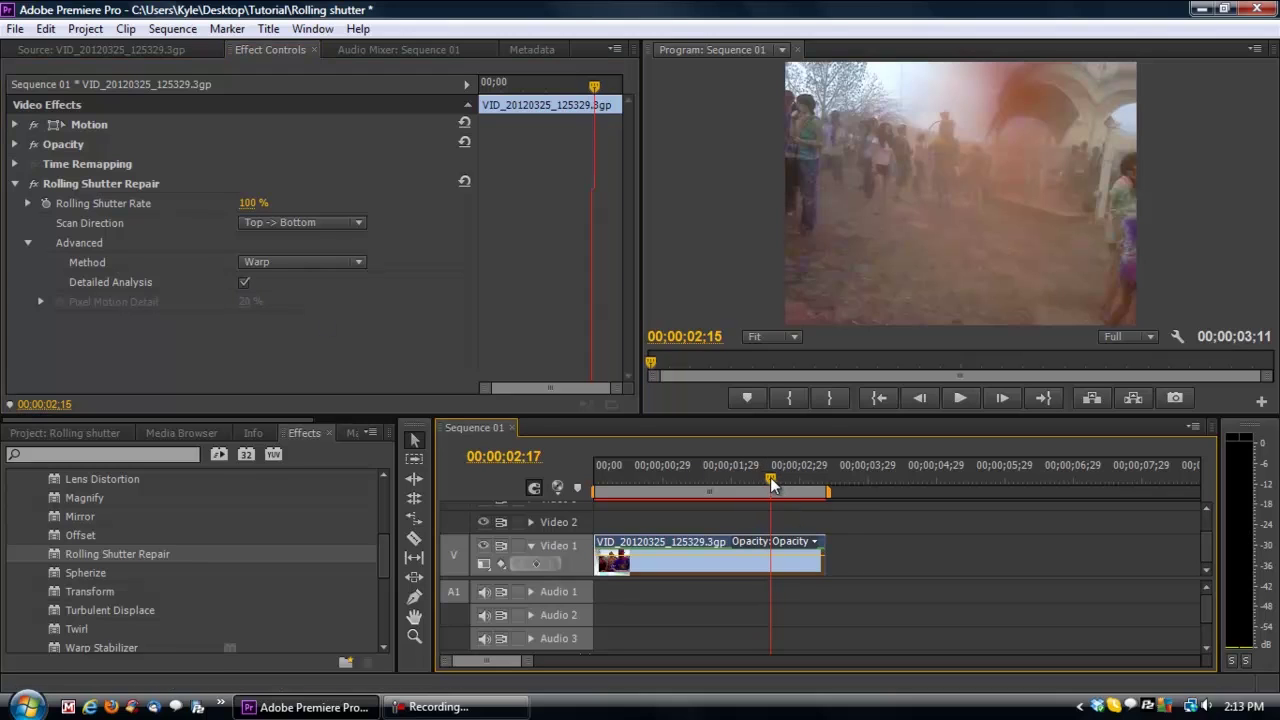
{"action": "left_click_drag", "start_coordinate": [771, 485], "coordinate": [731, 500]}
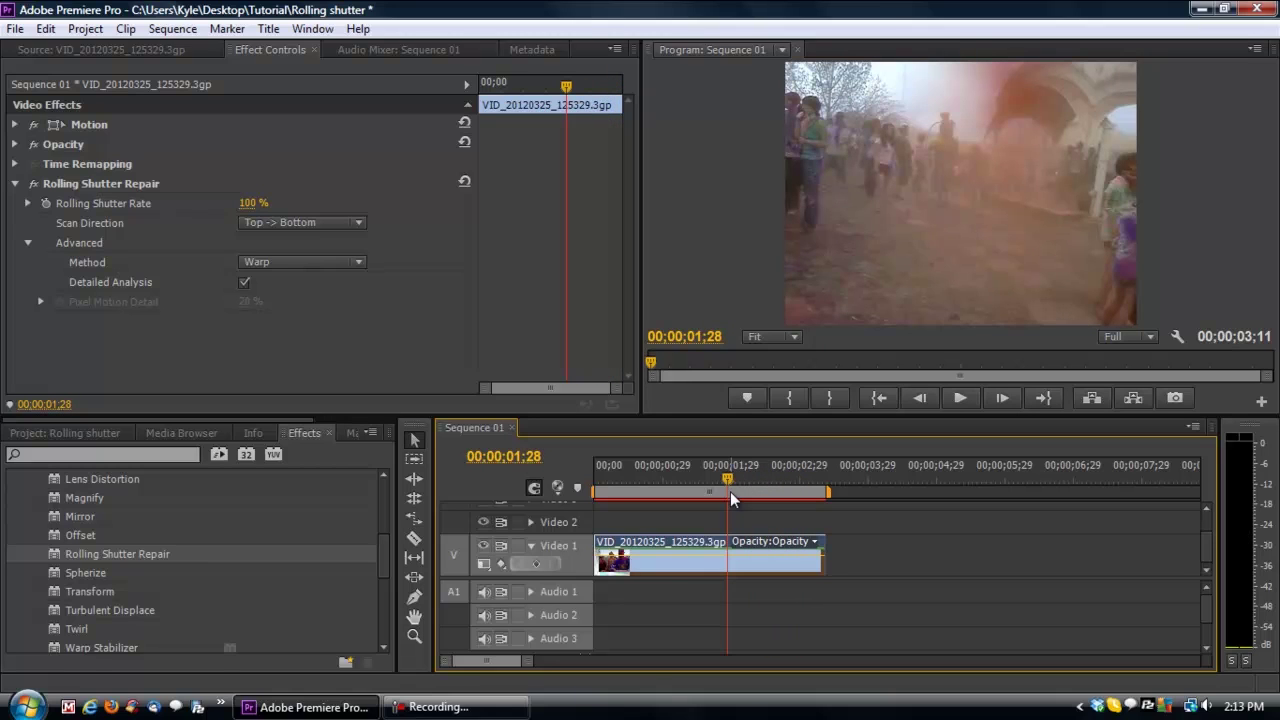
{"action": "left_click", "coordinate": [347, 261]}
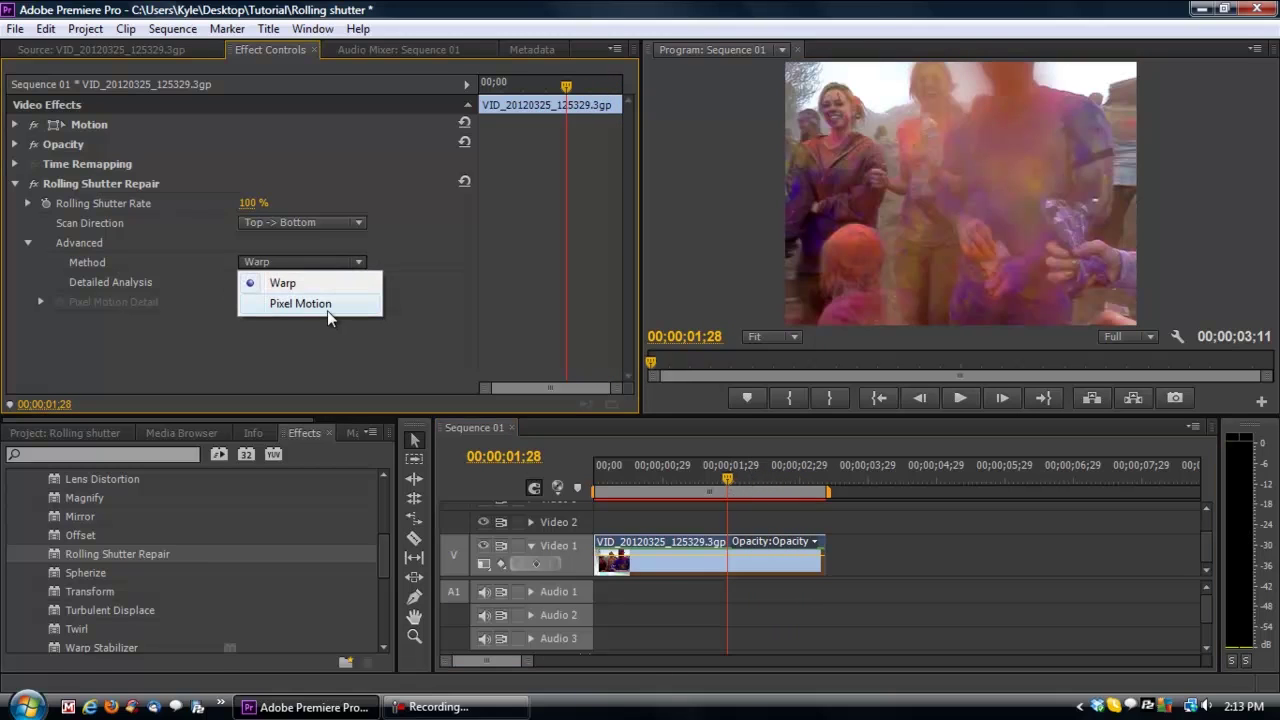
{"action": "left_click", "coordinate": [329, 306]}
Return to frame 00;00;02;24 and set Pixel Motion Detail to 65%
{"action": "left_click", "coordinate": [786, 480]}
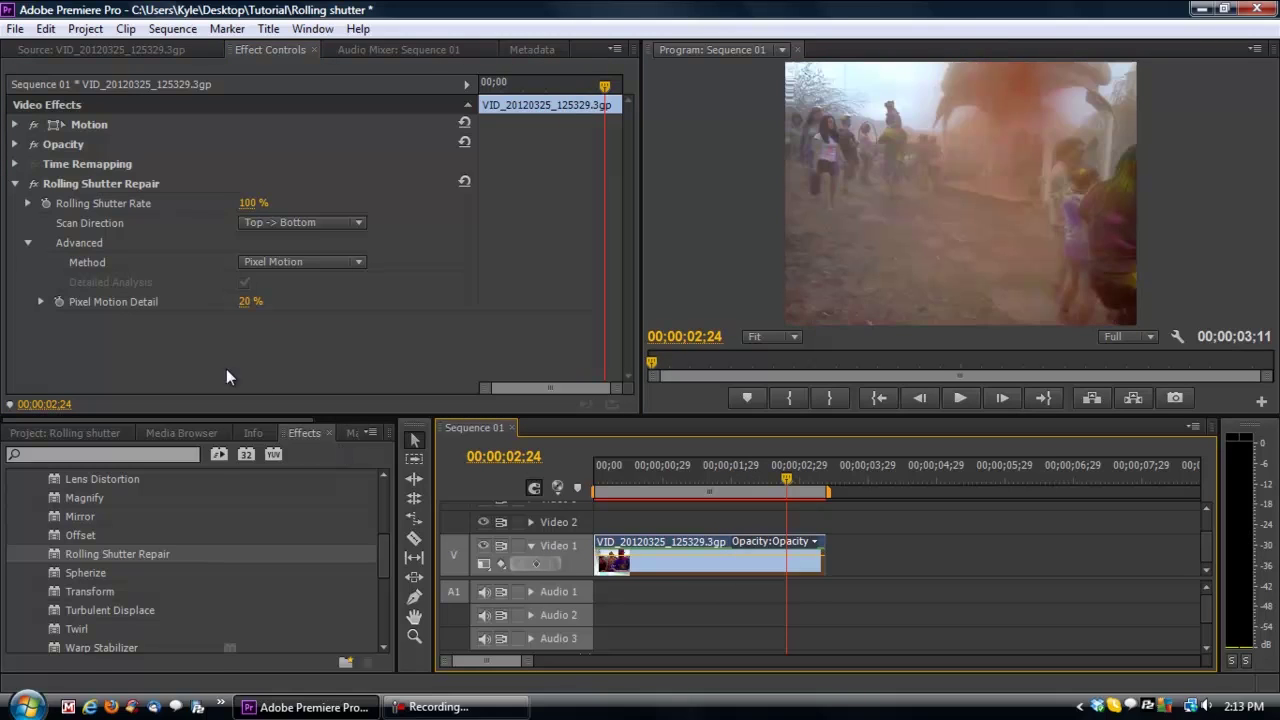
{"action": "left_click_drag", "start_coordinate": [237, 303], "coordinate": [375, 314]}
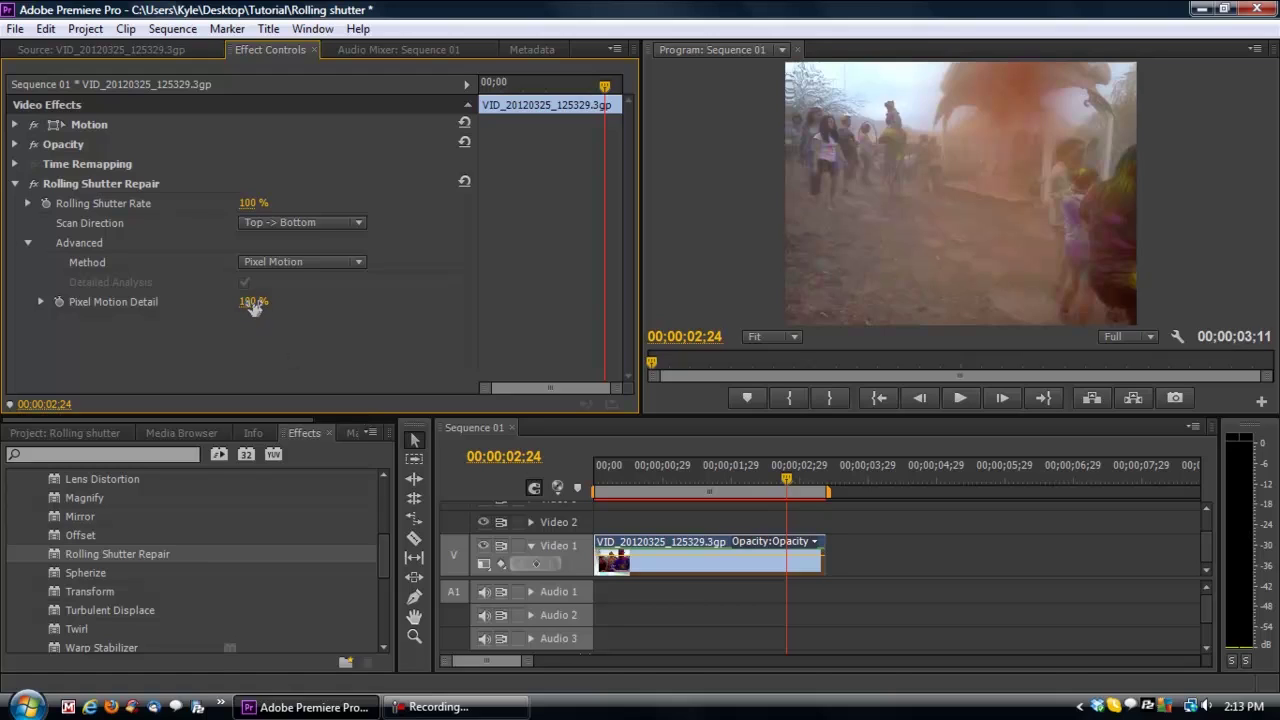
{"action": "left_click_drag", "start_coordinate": [252, 306], "coordinate": [217, 306]}
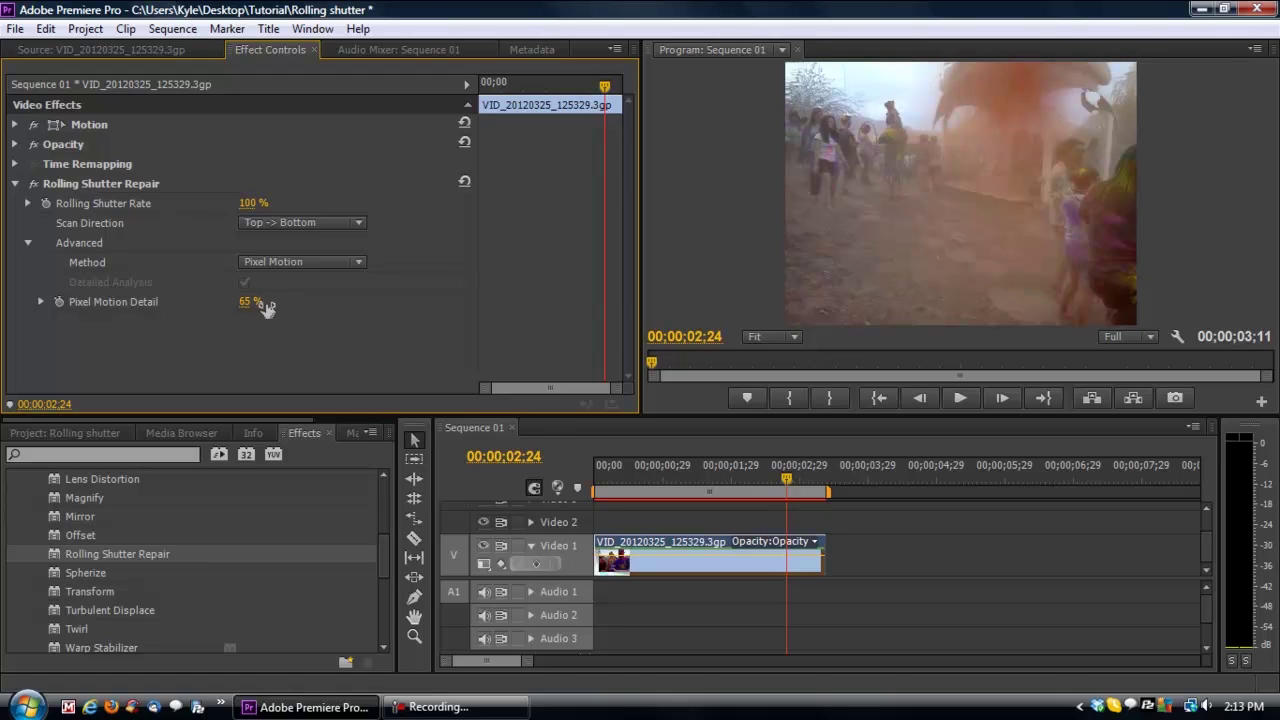